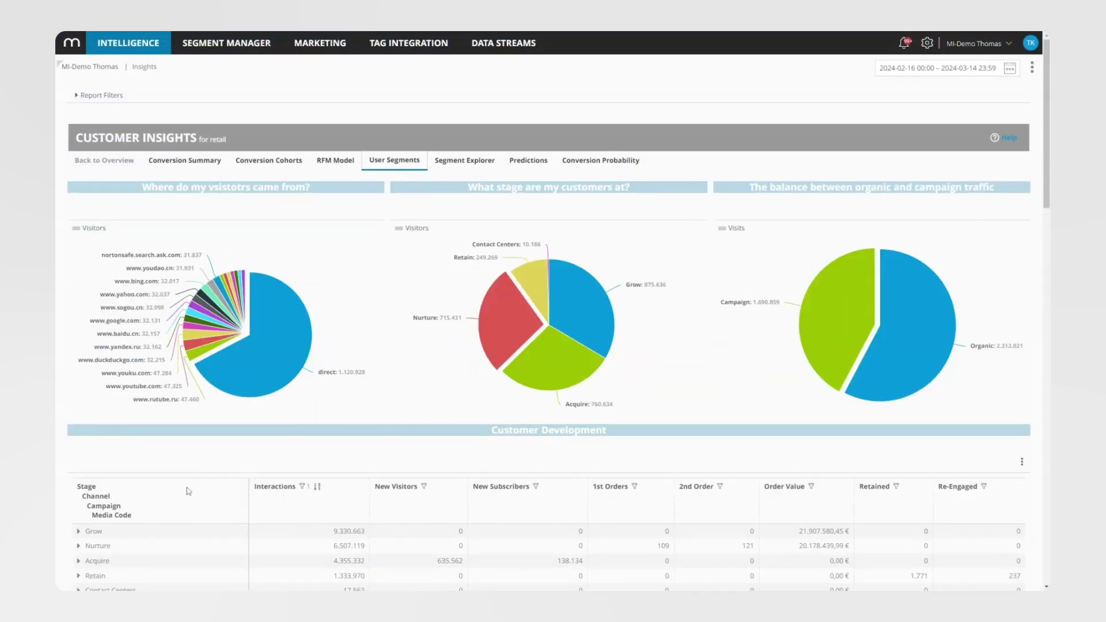
scroll(146, 523, "down", 2)
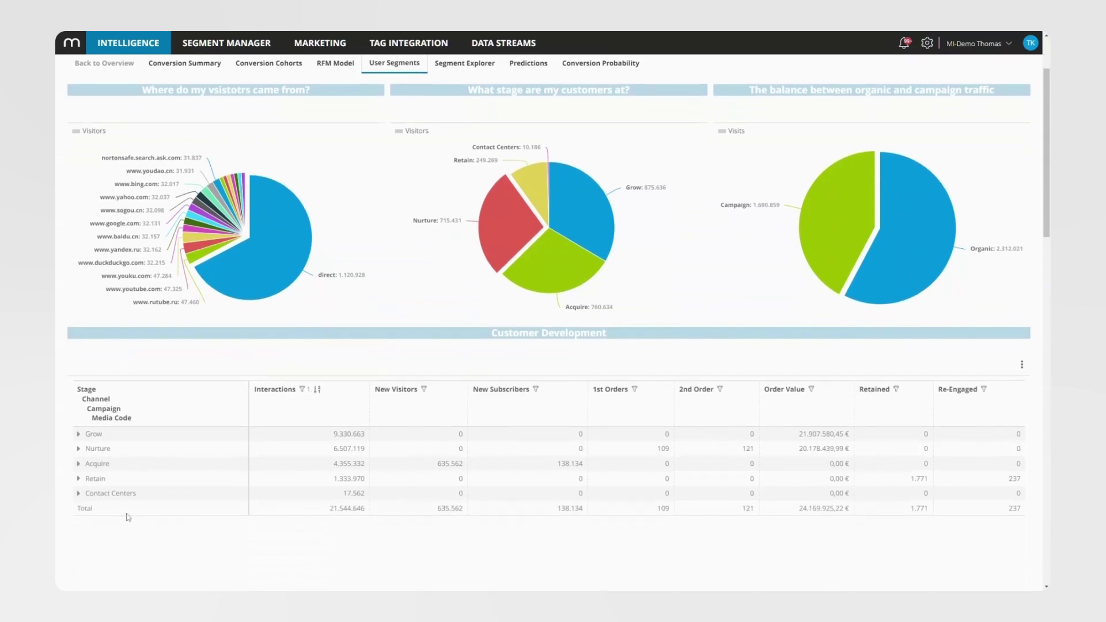
- Expand the Acquire stage to reveal its channels and campaigns
left_click(79, 464)
scroll(80, 468, "down", 3)
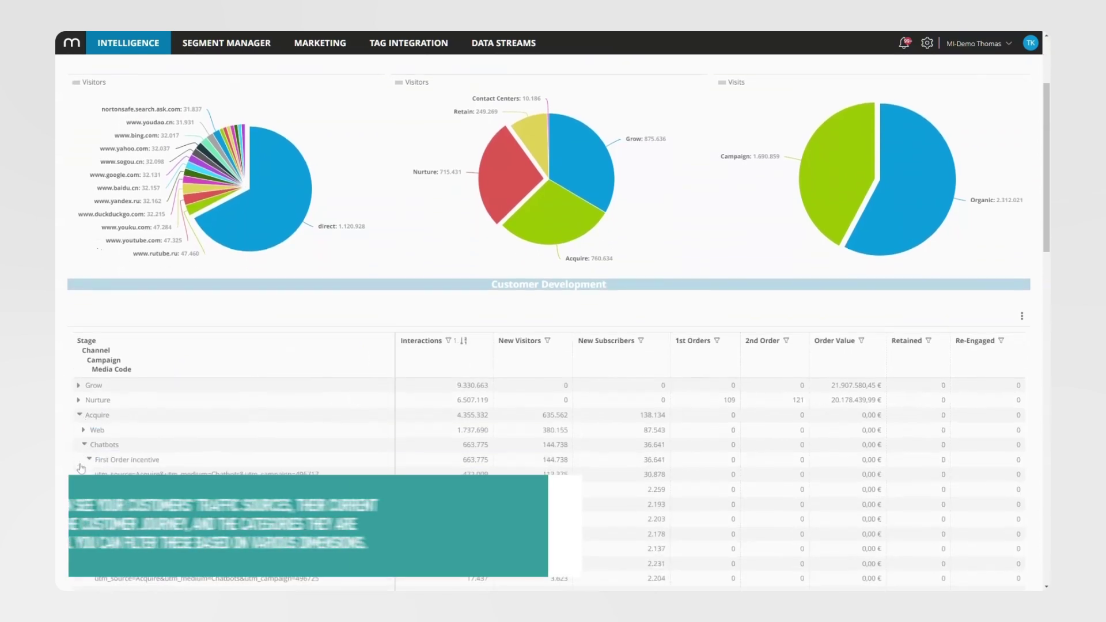
scroll(80, 467, "down", 1)
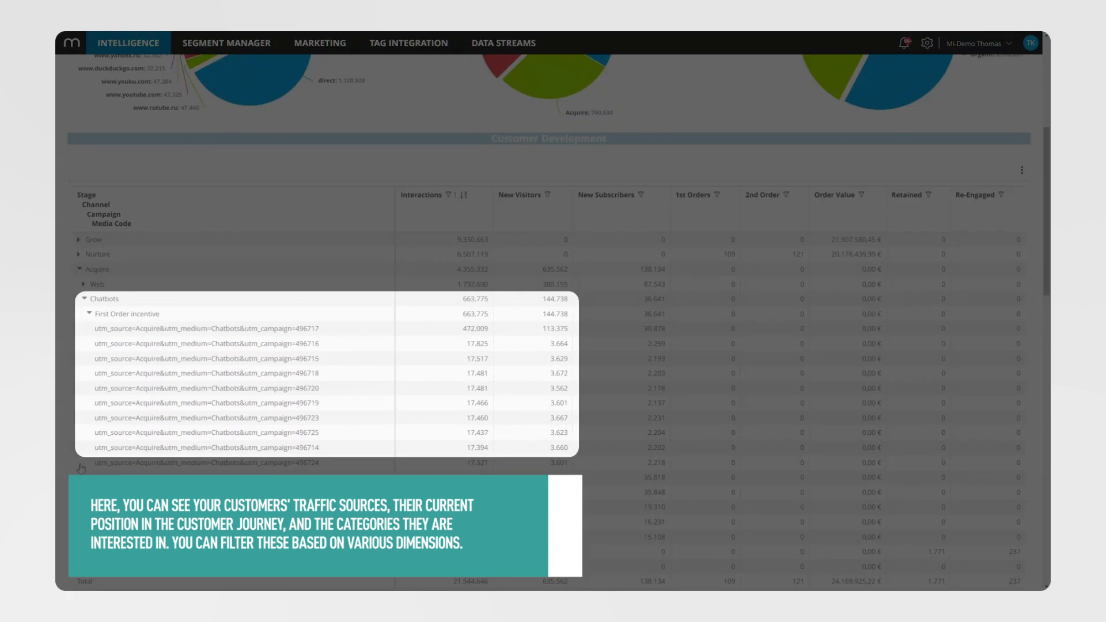
scroll(80, 468, "down", 2)
scroll(80, 467, "down", 3)
scroll(81, 468, "down", 2)
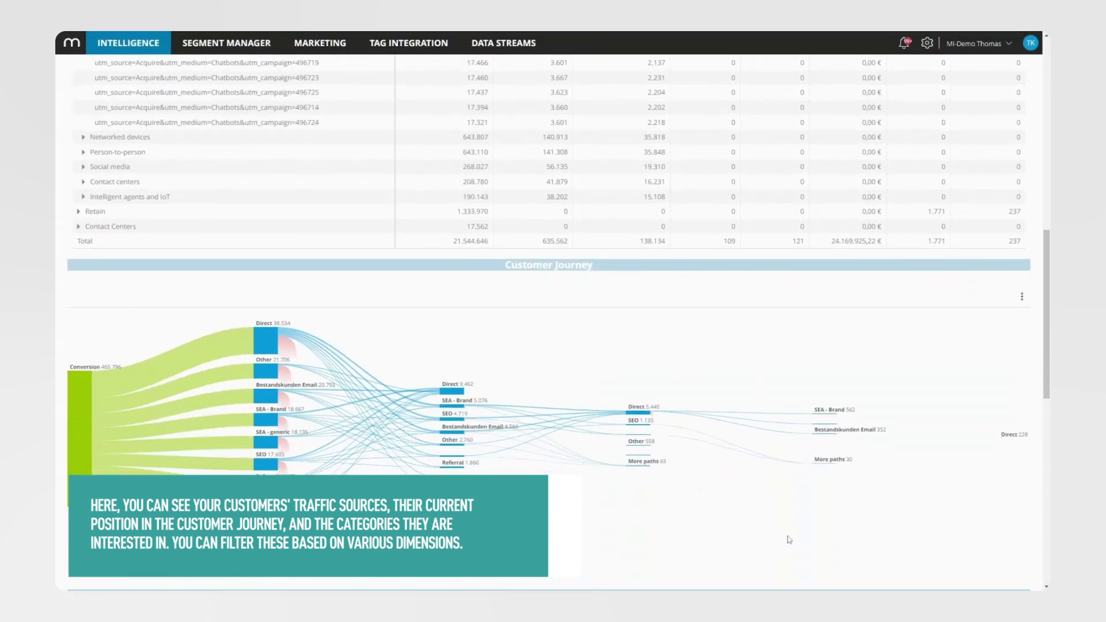
scroll(789, 539, "down", 3)
scroll(789, 539, "down", 2)
scroll(789, 540, "down", 4)
scroll(140, 299, "down", 3)
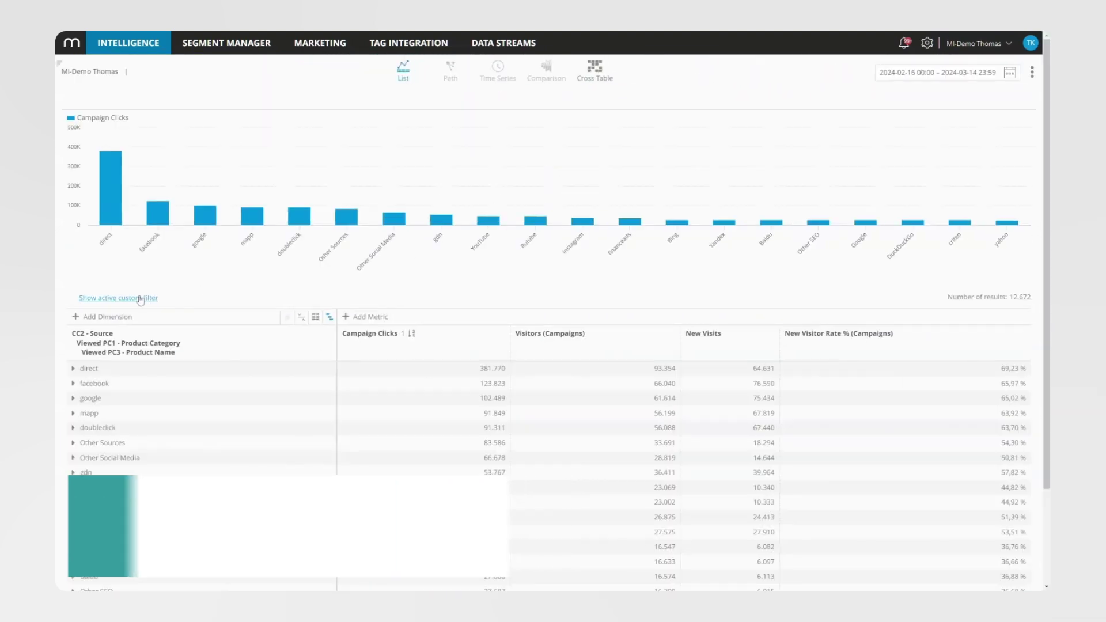
- Replace the active custom filter's Advertising Media value with the pasted campaign link
left_click(141, 301)
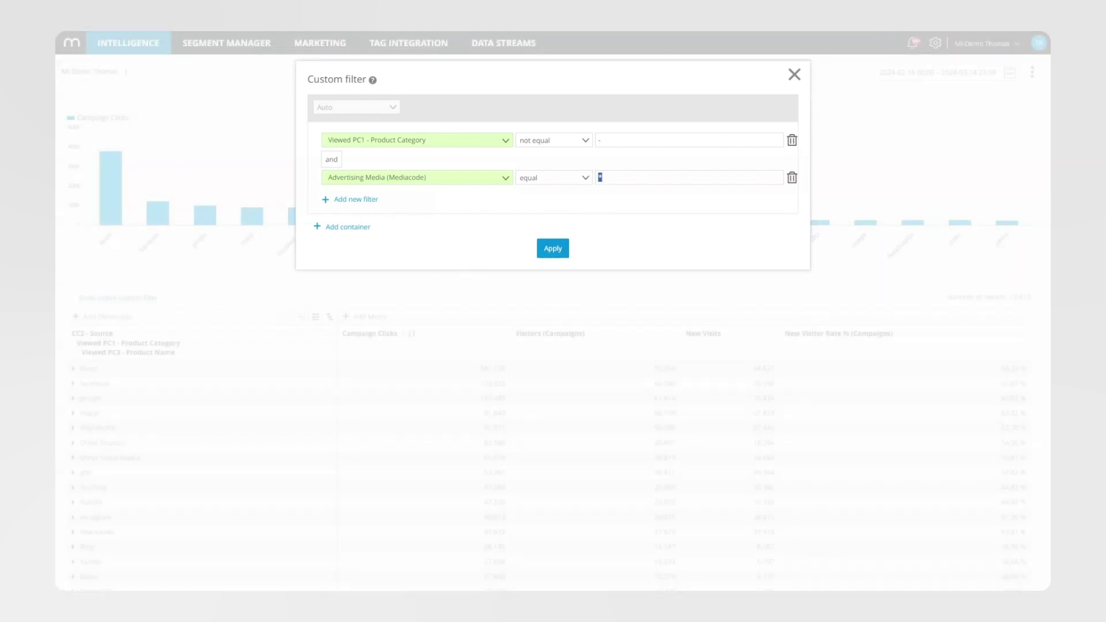
type("*wt_mc=all.social_media.facebook.electronics.exact.*")
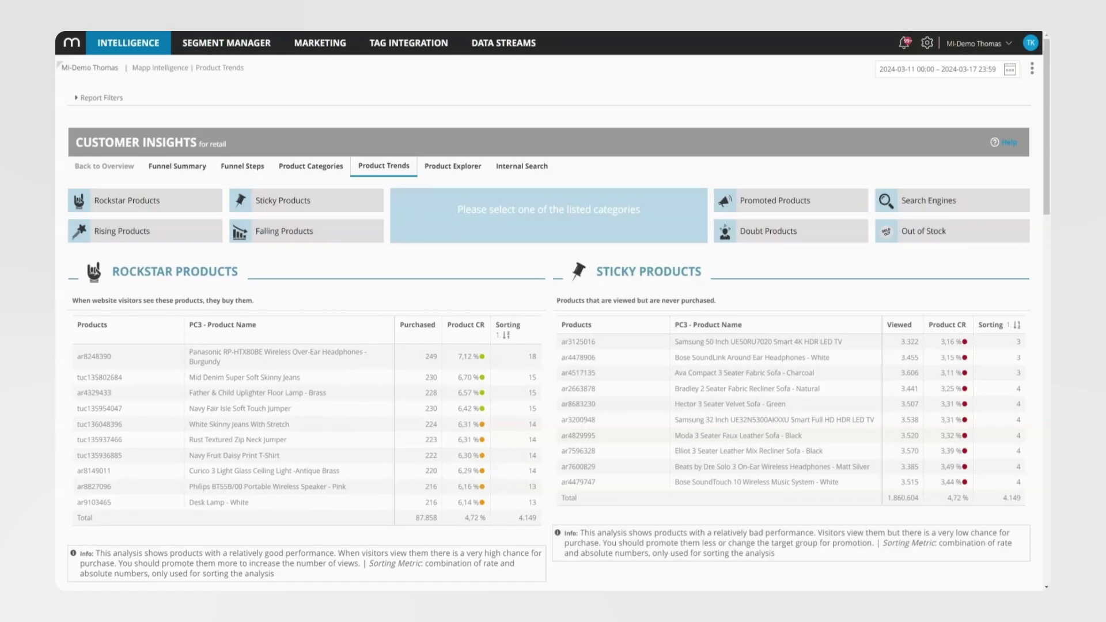
- Apply the 0 Facebook_Headphone_Male segment filter to Product Trends and show Promoted Products
left_click(91, 100)
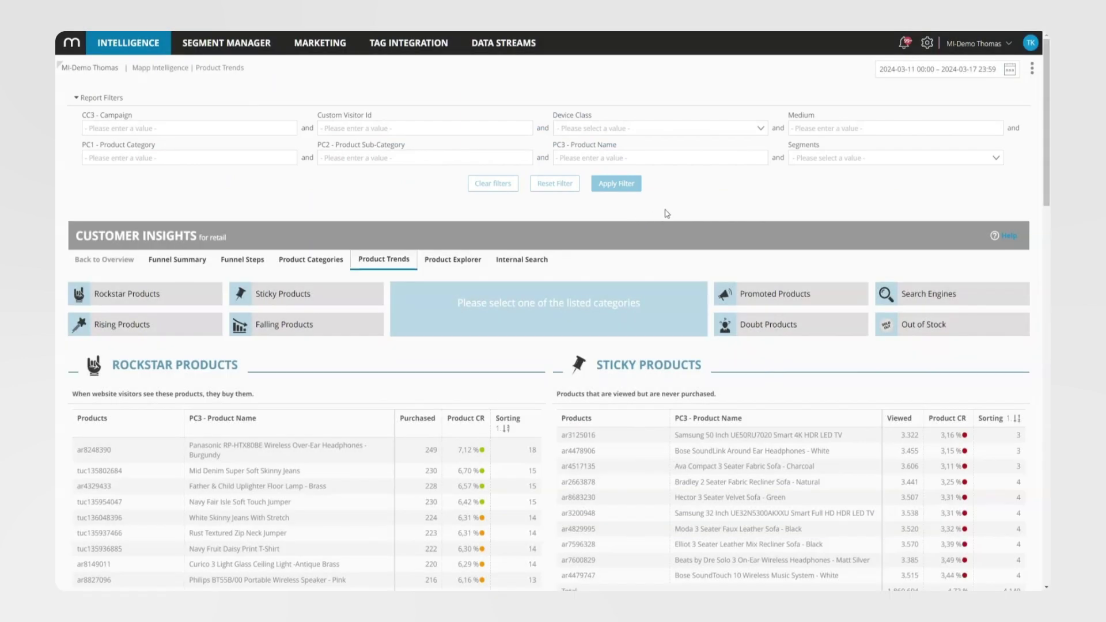
left_click(836, 167)
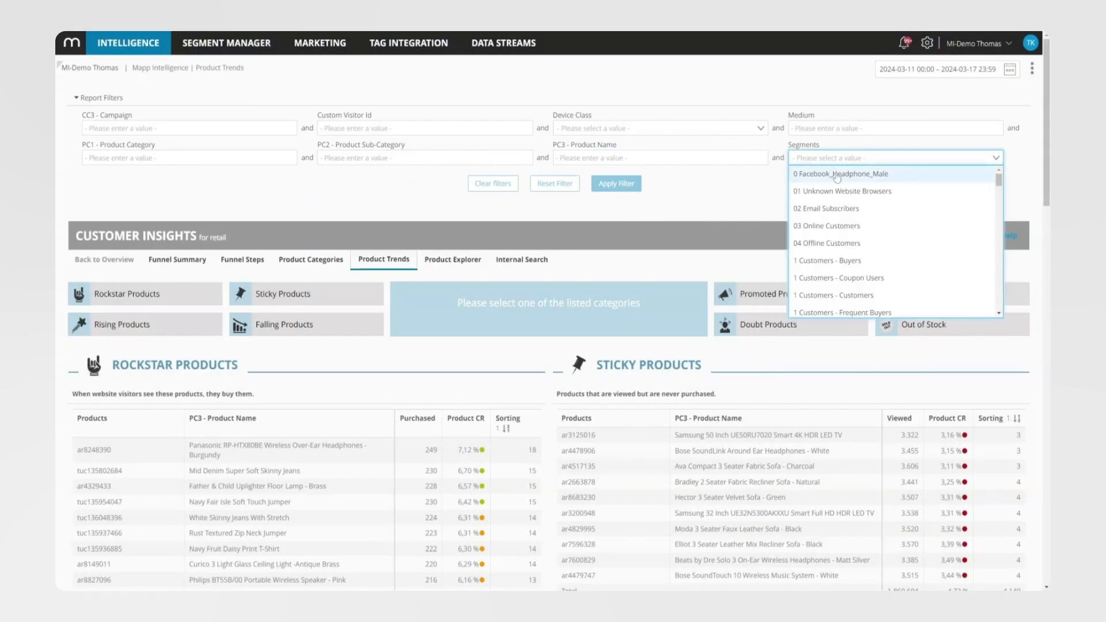
left_click(837, 175)
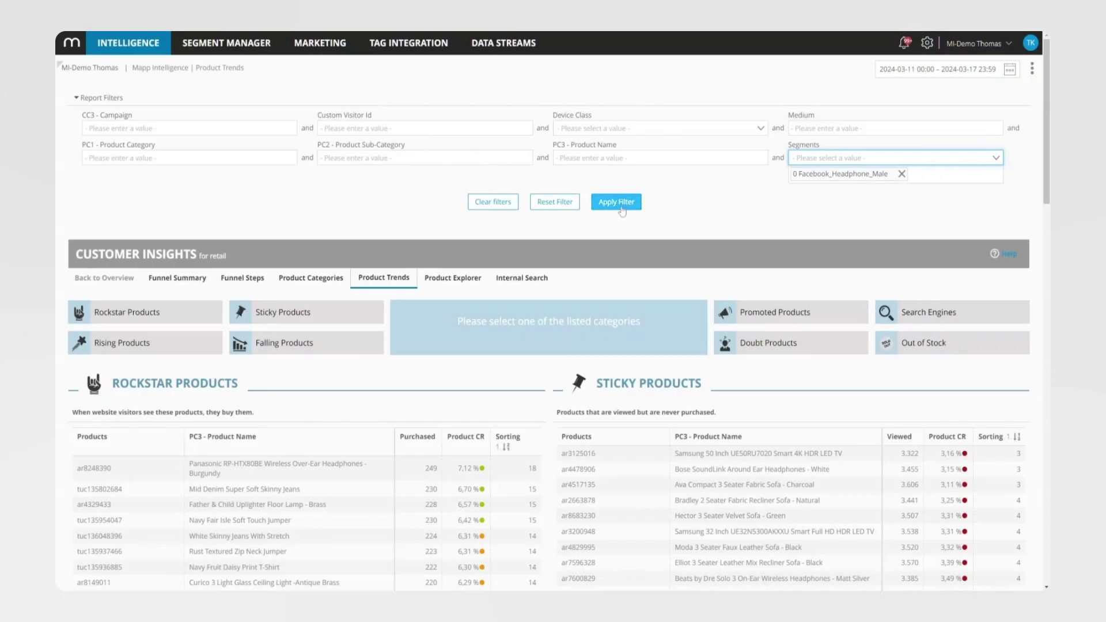
left_click(621, 208)
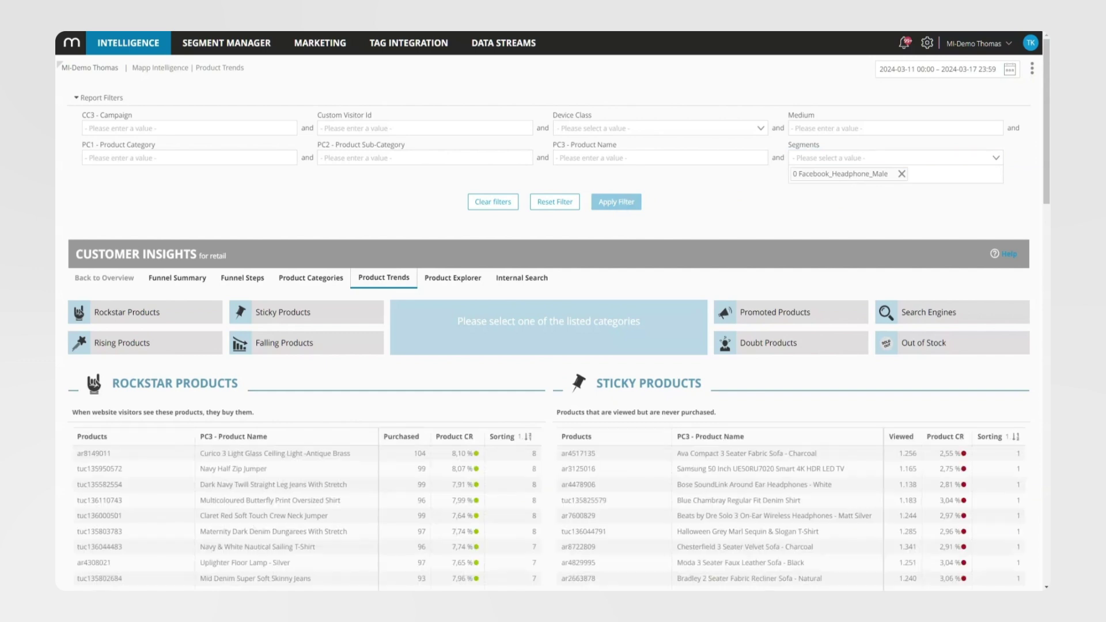
left_click(757, 315)
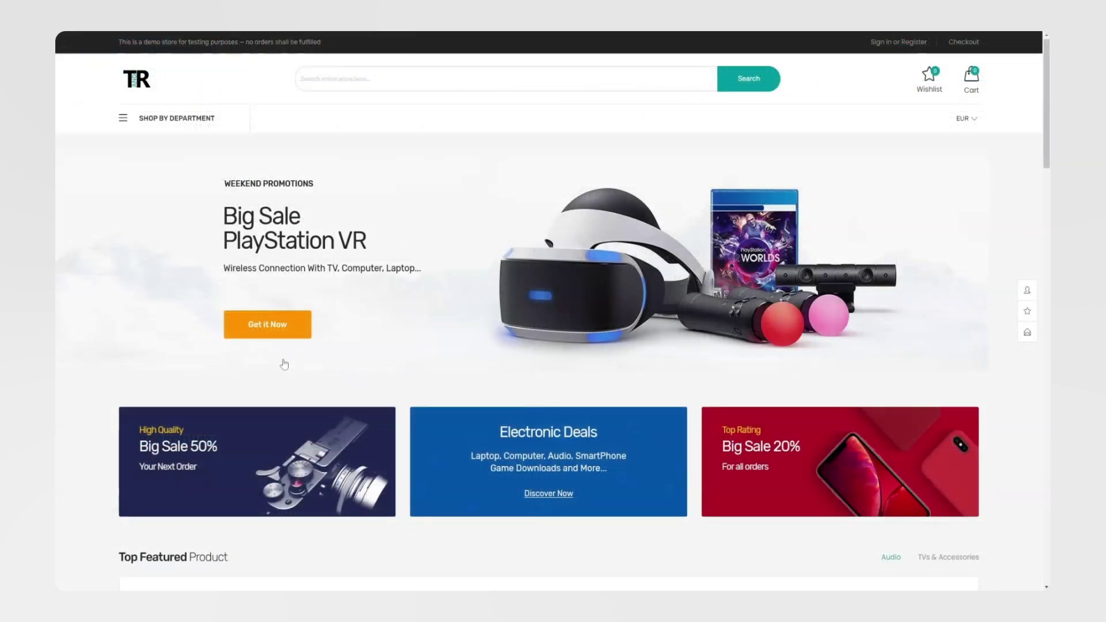
- Open the Shop by Department list in the Turtle & Roo store
left_click(124, 121)
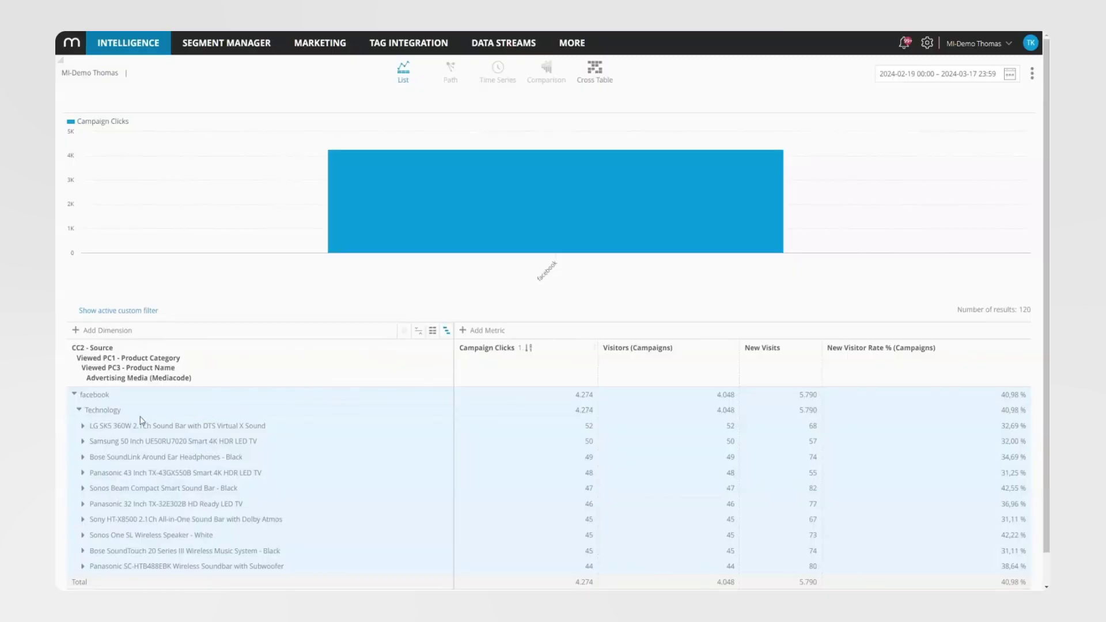
- Show the LG SK5 sound bar's media code, then advance the featured speakers twice
left_click(83, 426)
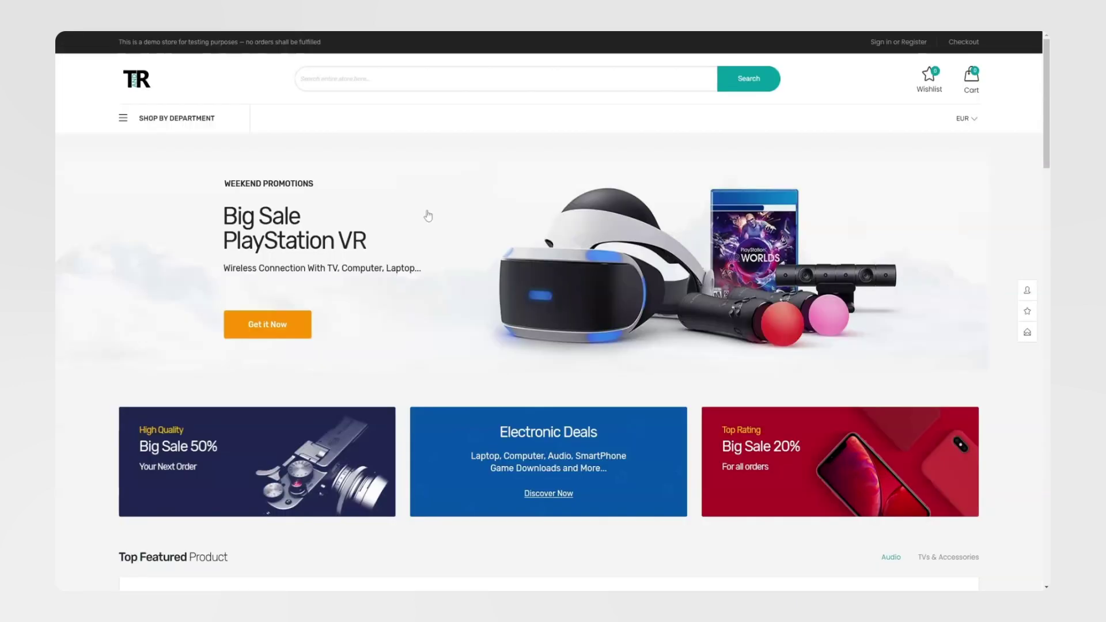
scroll(428, 215, "down", 2)
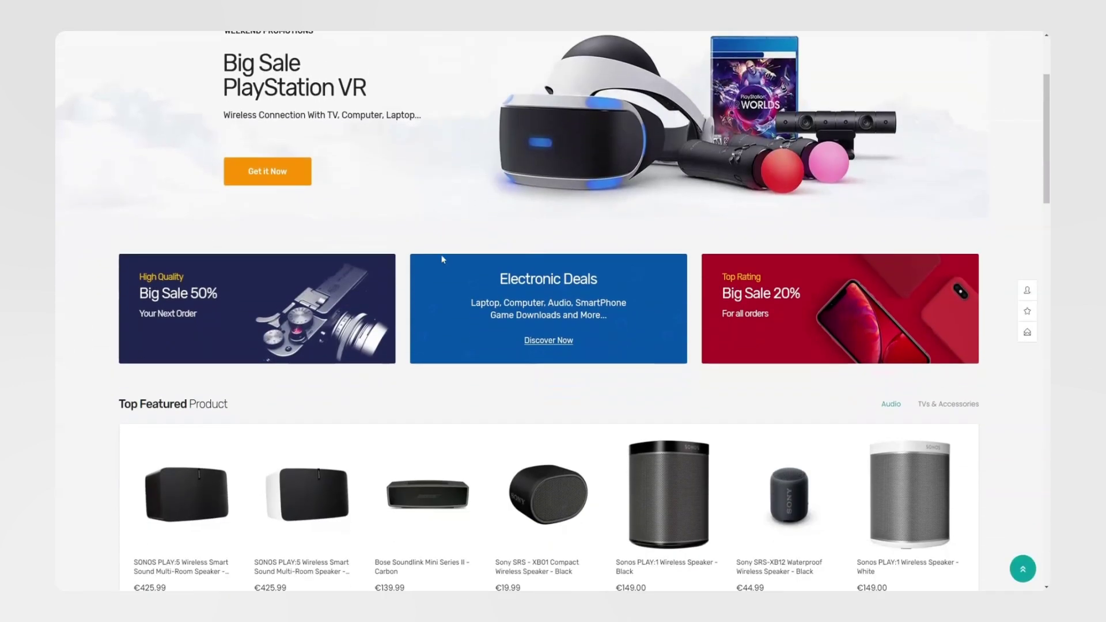
scroll(461, 284, "down", 1)
scroll(461, 285, "down", 2)
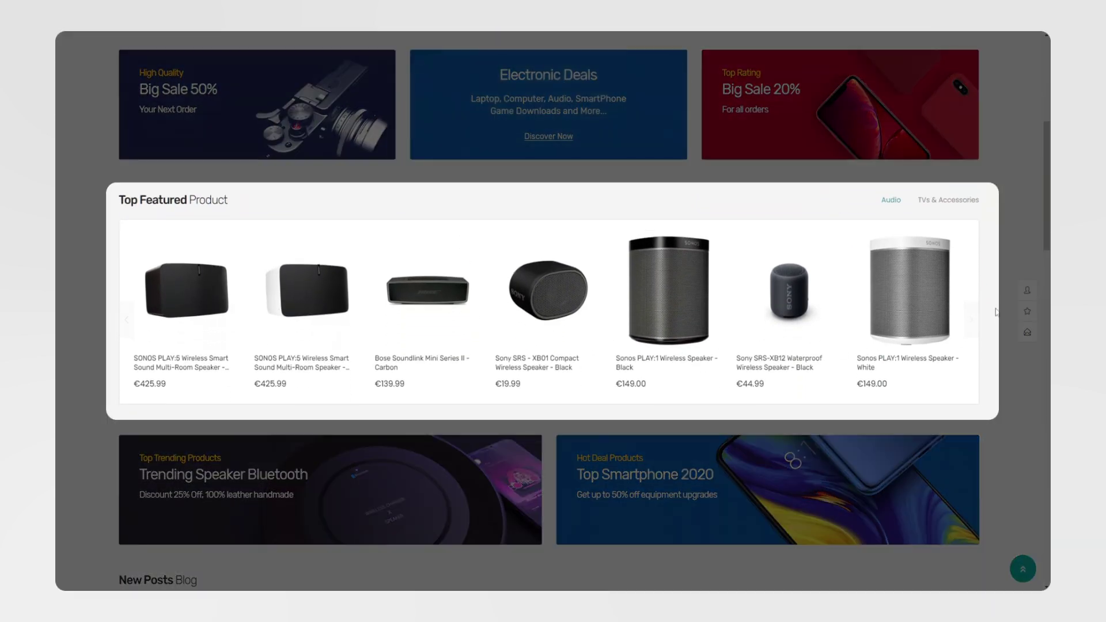
left_click(972, 322)
left_click(972, 322)
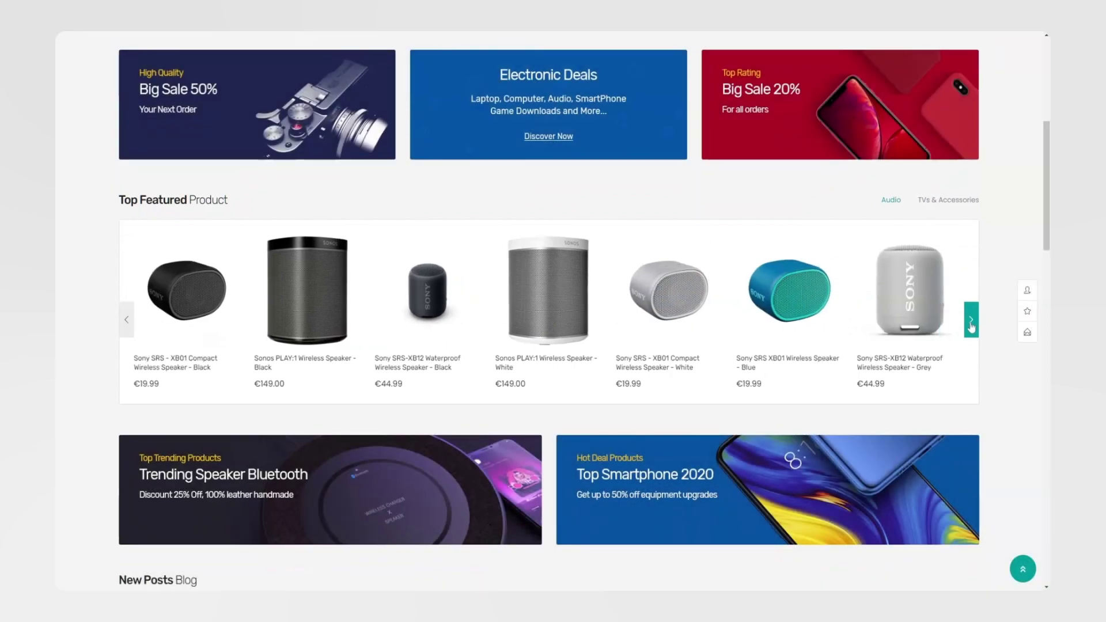
scroll(562, 337, "down", 1)
scroll(561, 338, "down", 2)
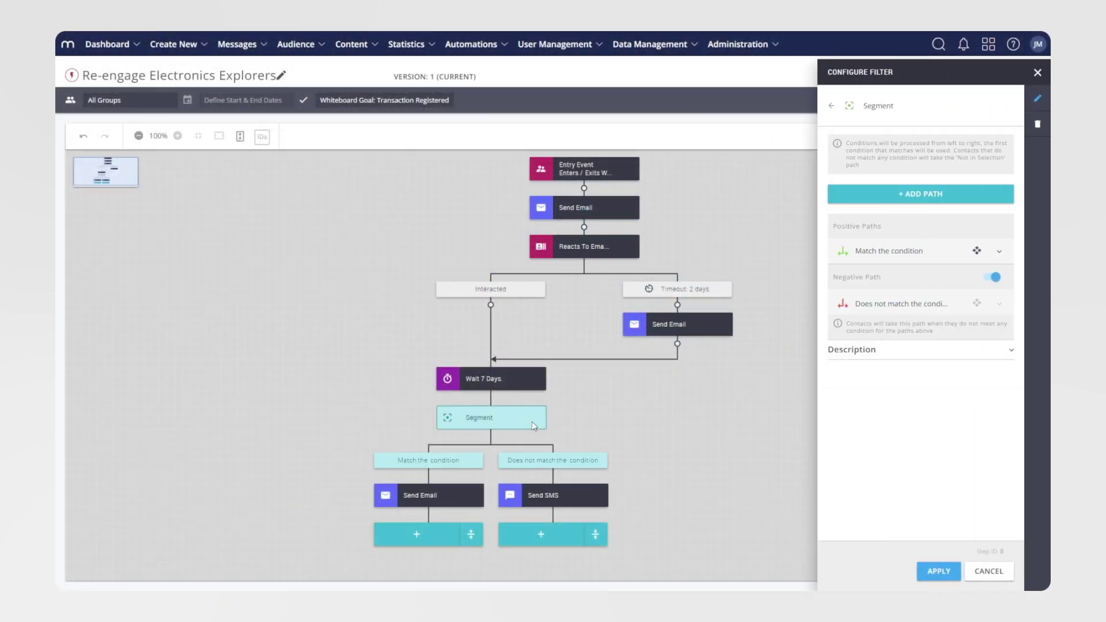
- Expand 'Match the condition' and list segments like Electronics - High Probability to Convert
left_click(1000, 253)
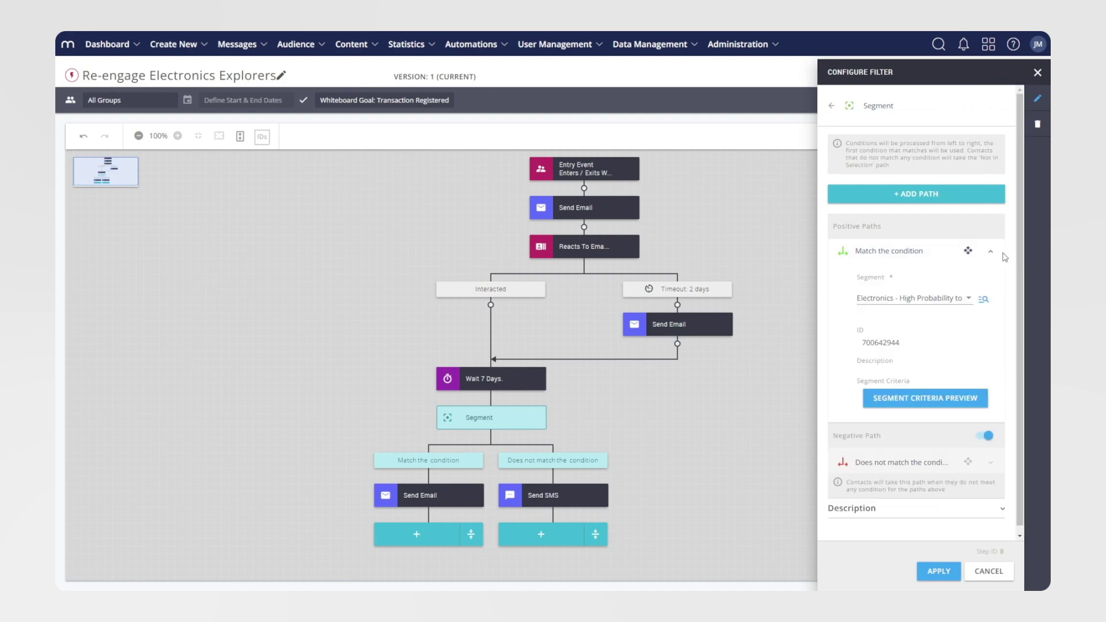
left_click(956, 297)
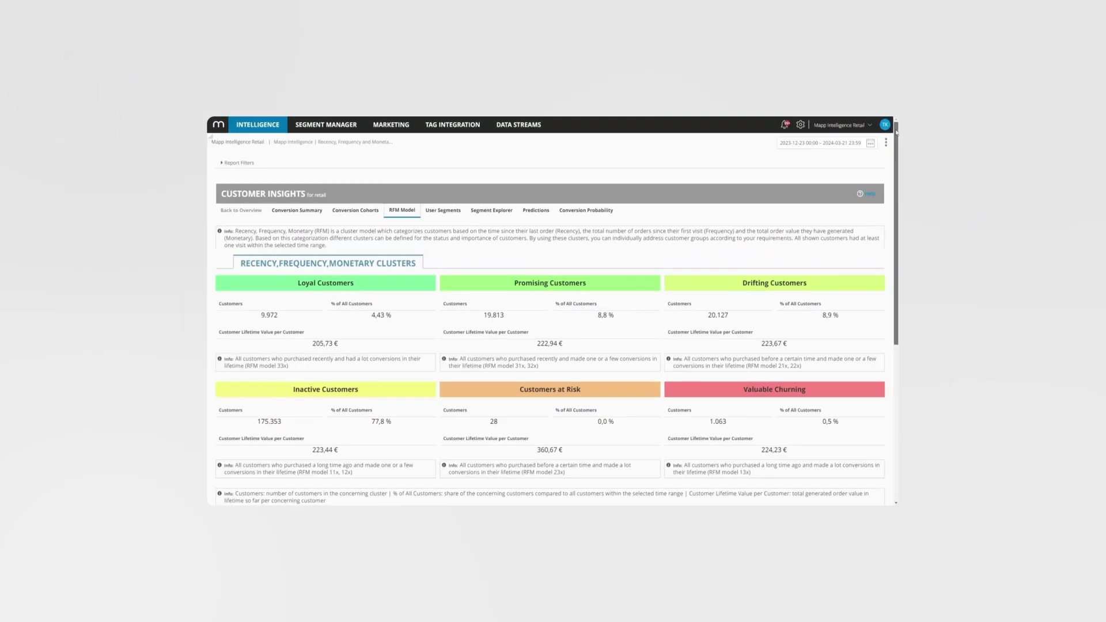
scroll(553, 346, "down", 2)
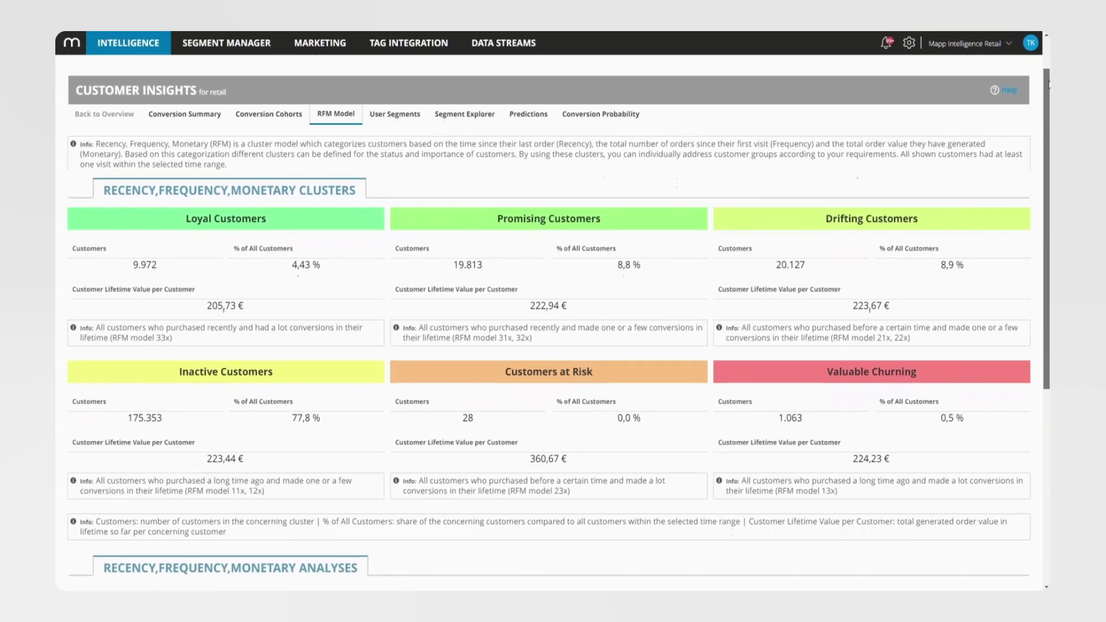
scroll(554, 346, "down", 2)
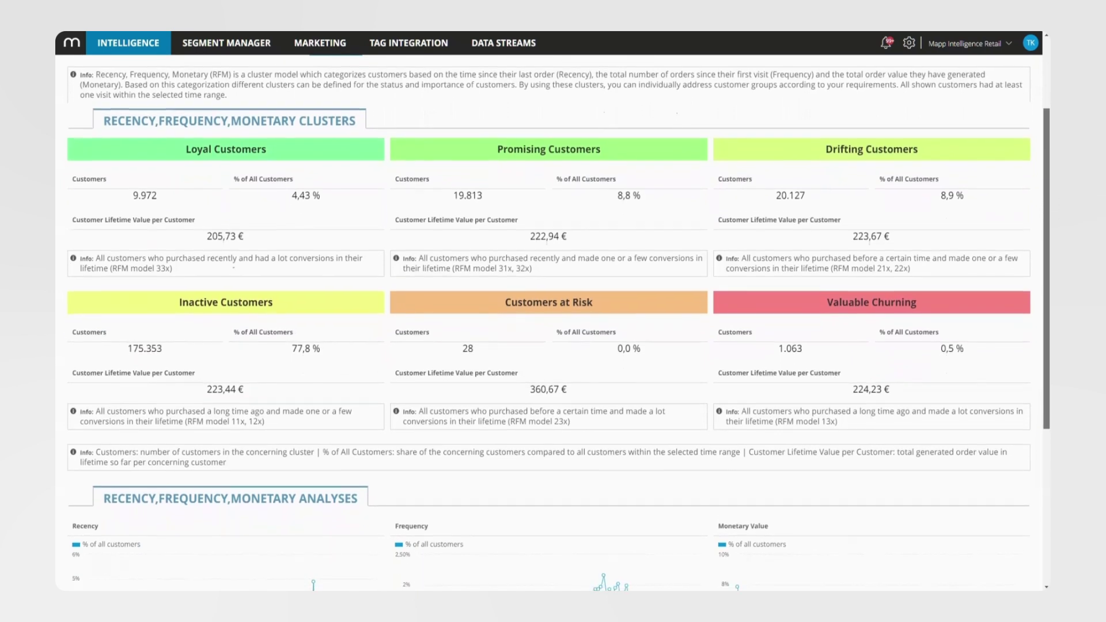
scroll(553, 345, "down", 2)
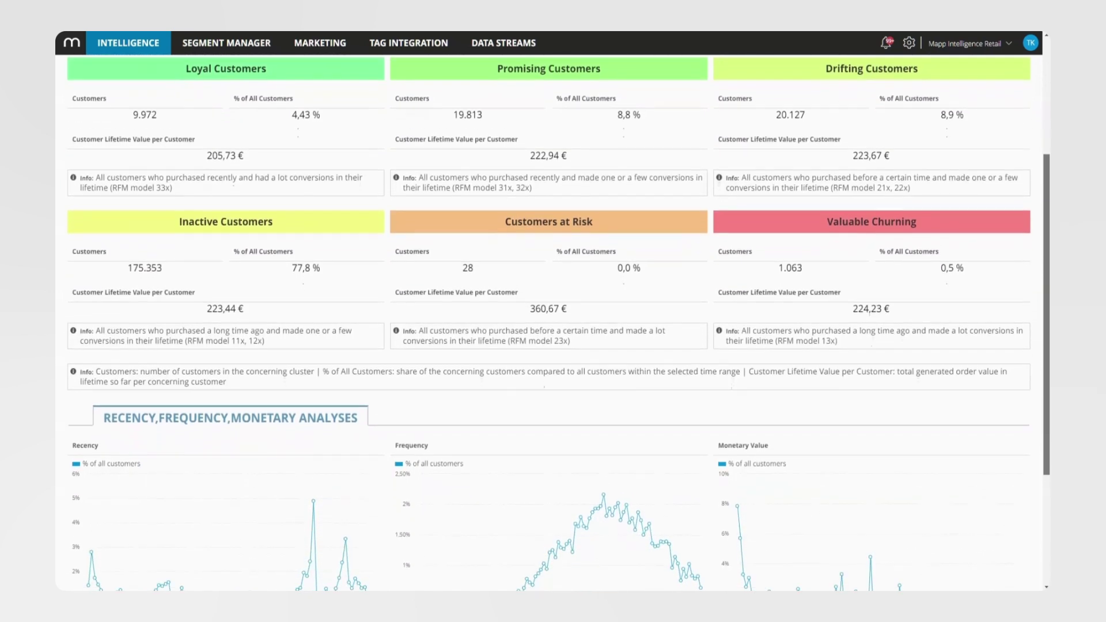
scroll(903, 320, "down", 2)
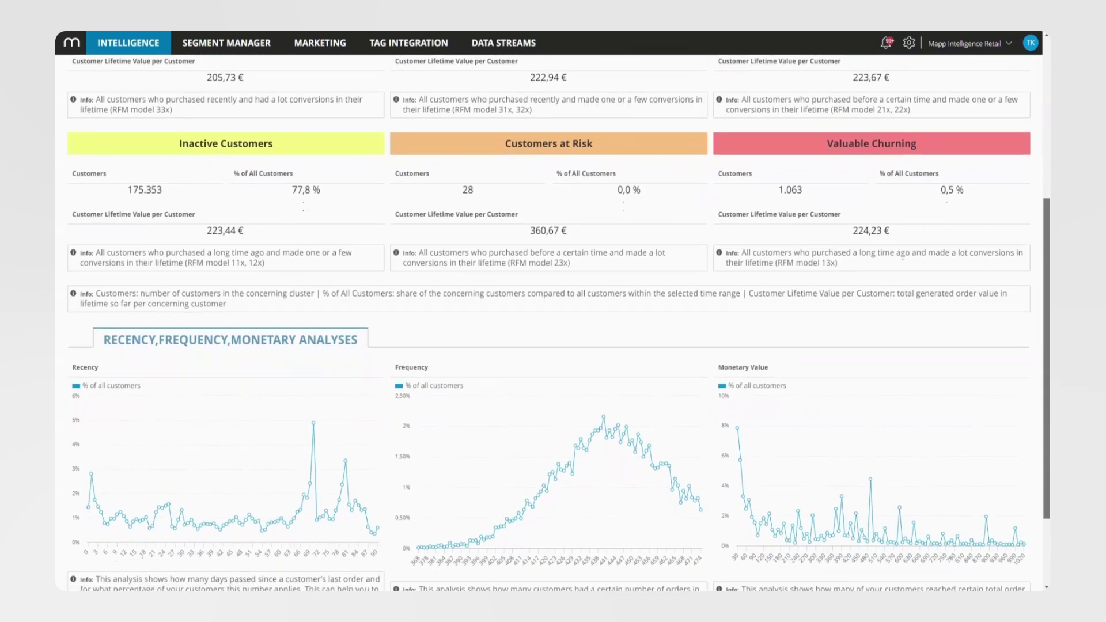
scroll(917, 270, "down", 2)
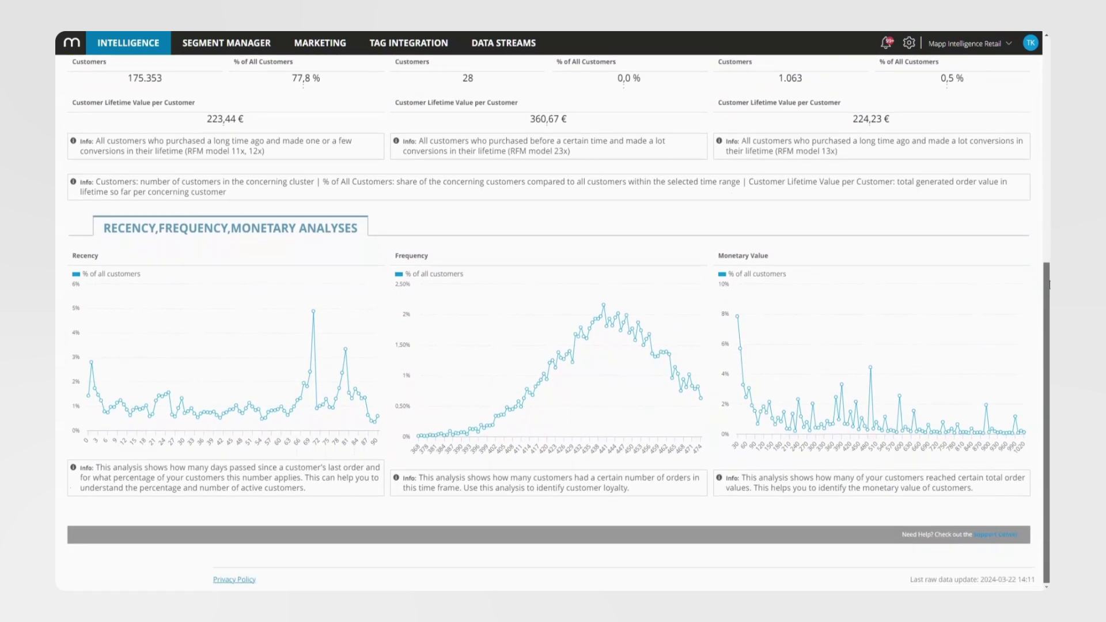
left_click_drag(1048, 286, 1036, 124)
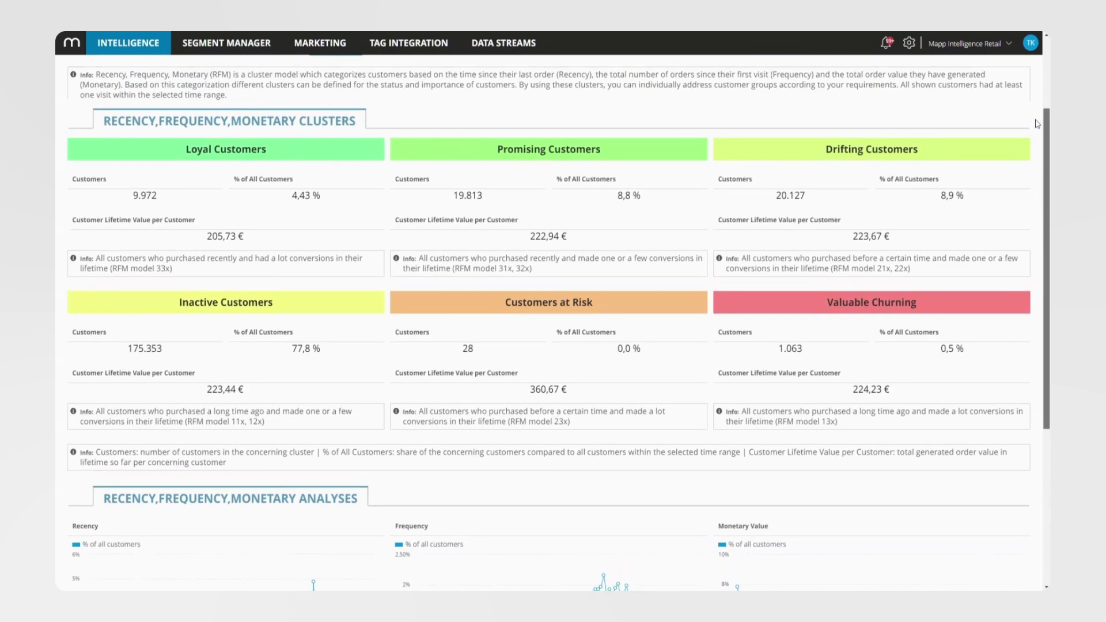
left_click_drag(1035, 124, 1036, 100)
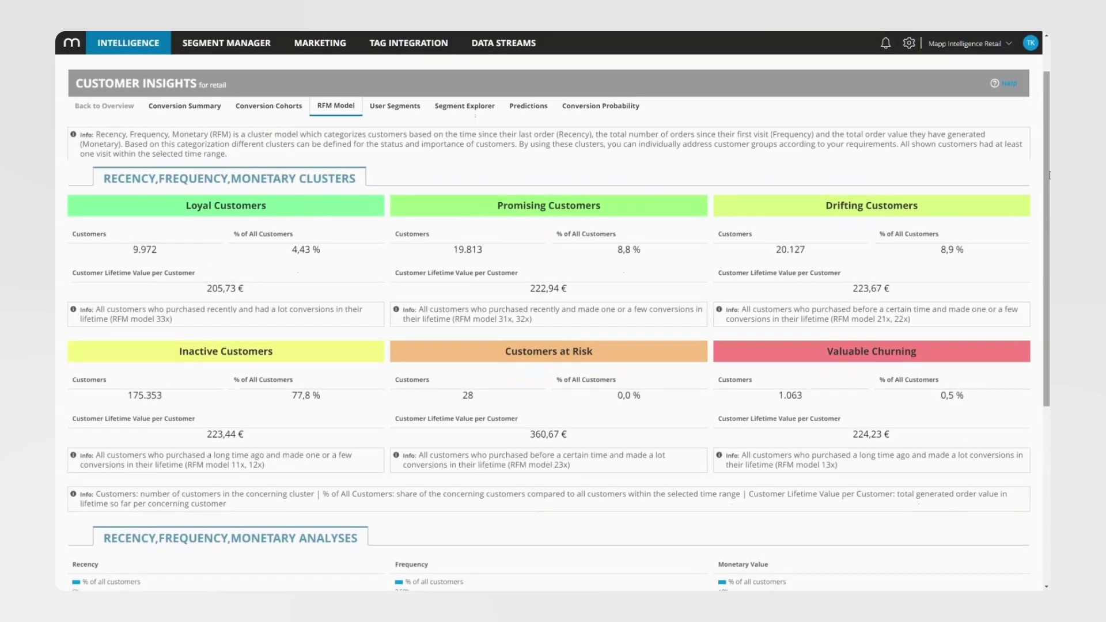
scroll(1048, 178, "down", 1)
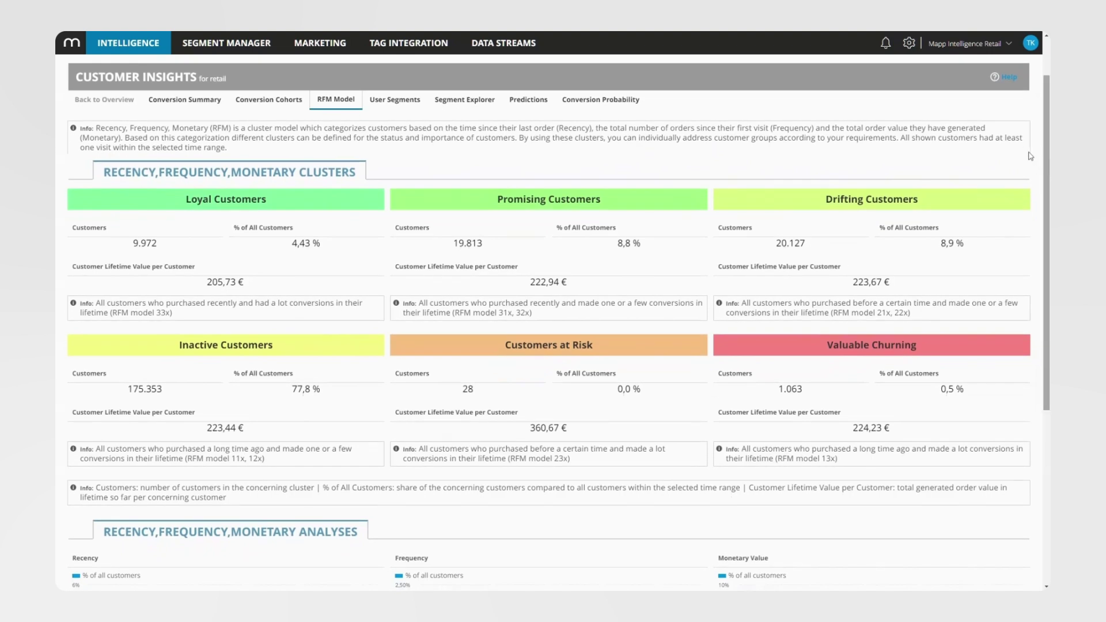
- Open the notification feed and display the RFM threshold suggestions as charts
left_click(885, 43)
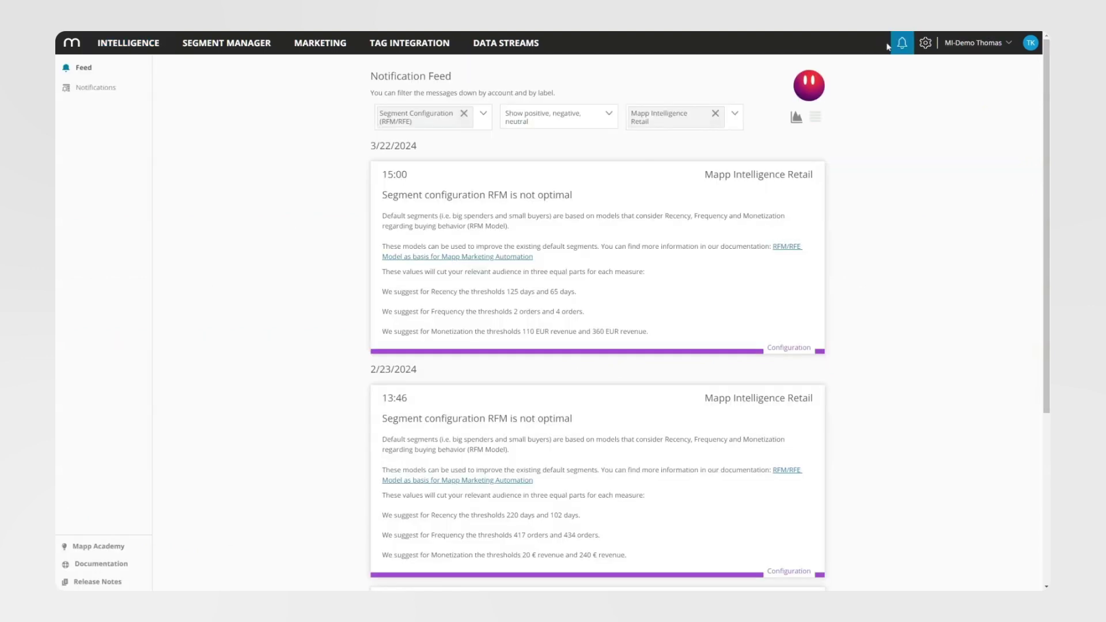
left_click(796, 118)
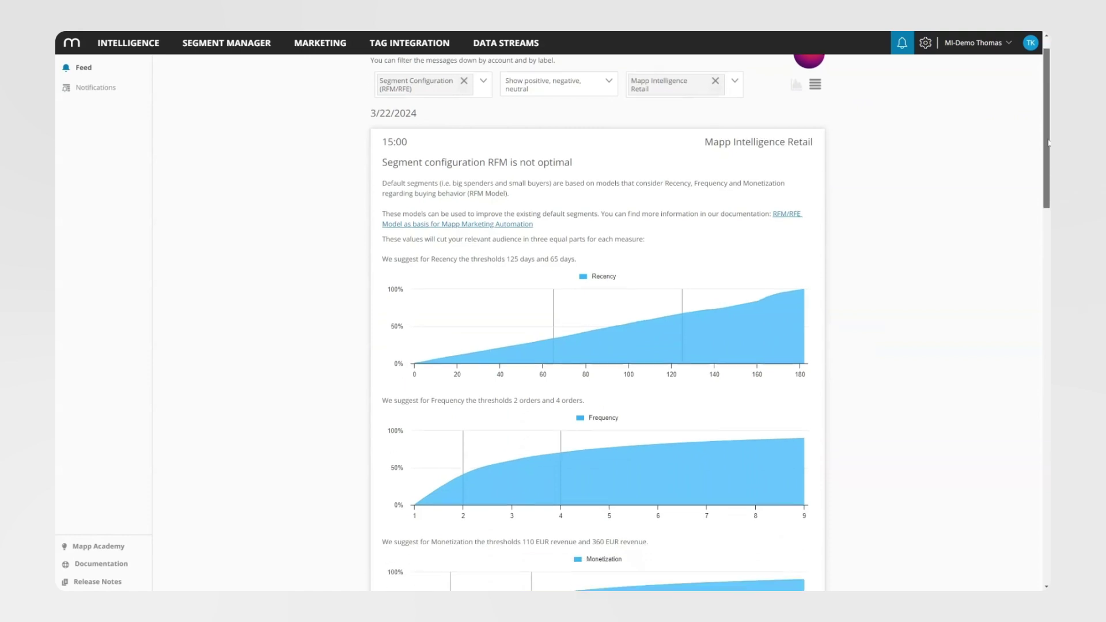
left_click_drag(1048, 132, 1048, 178)
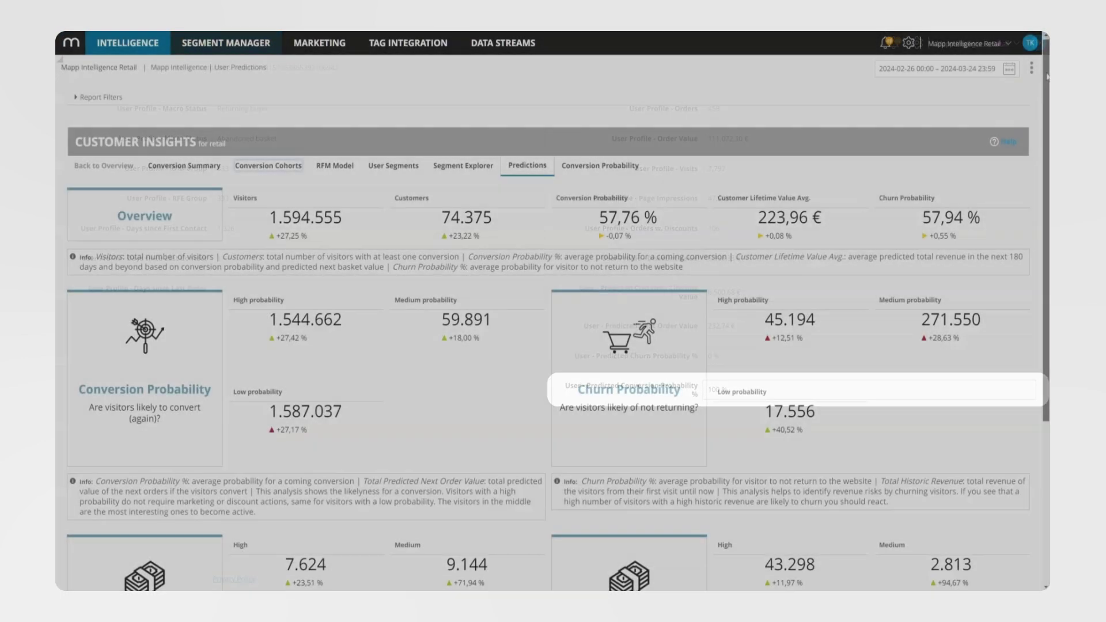
scroll(553, 311, "down", 3)
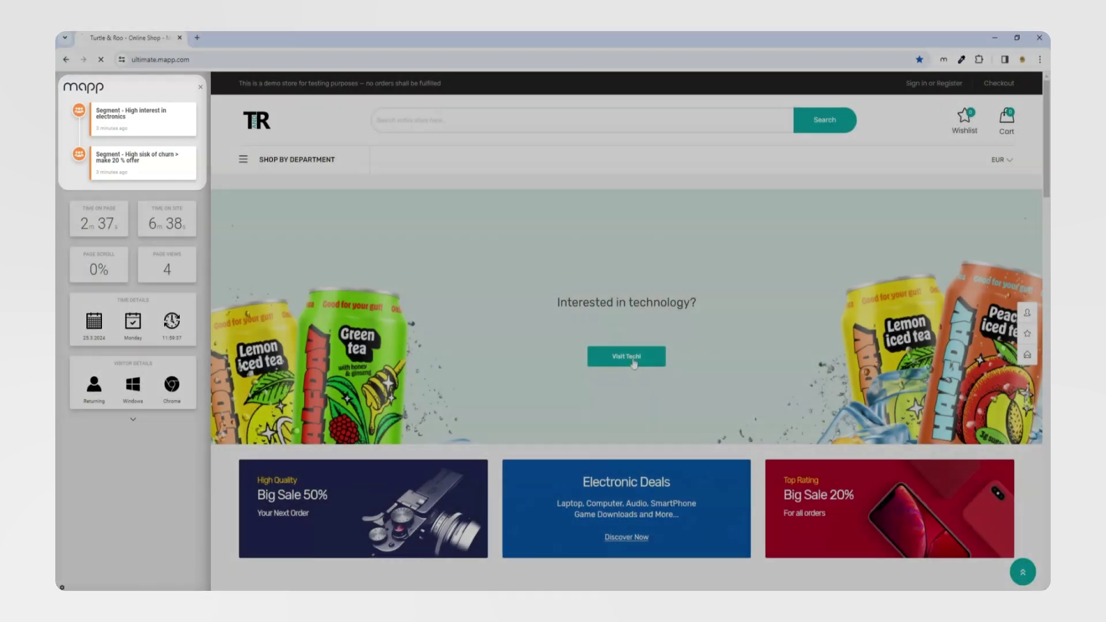
- Open the Technology page via 'Visit Tech!' to get the OFFER20 20% off popup
left_click(633, 360)
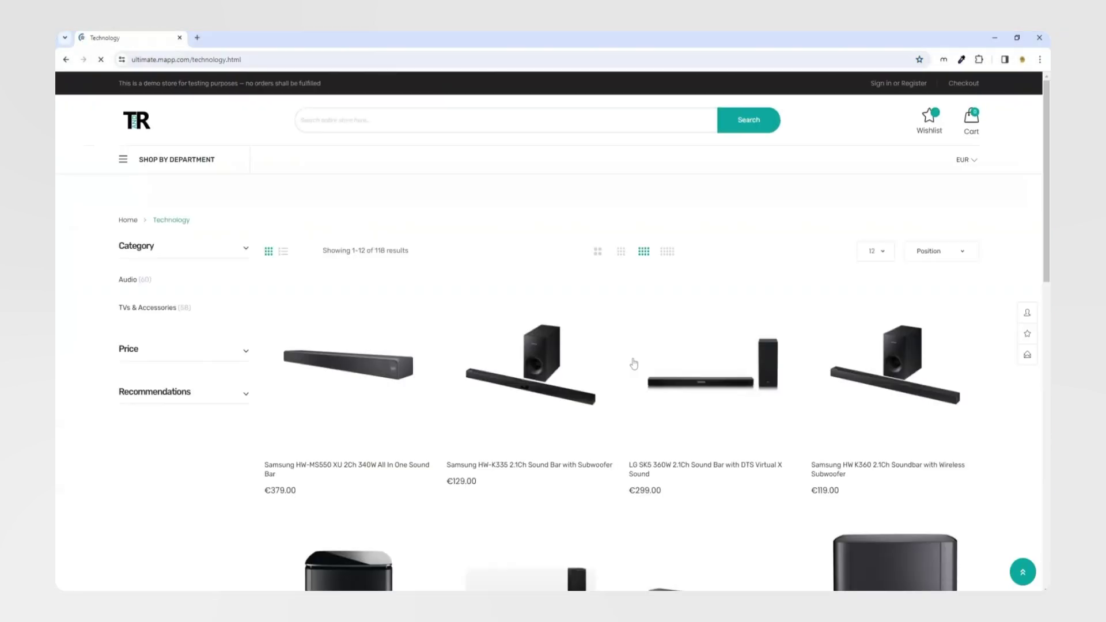